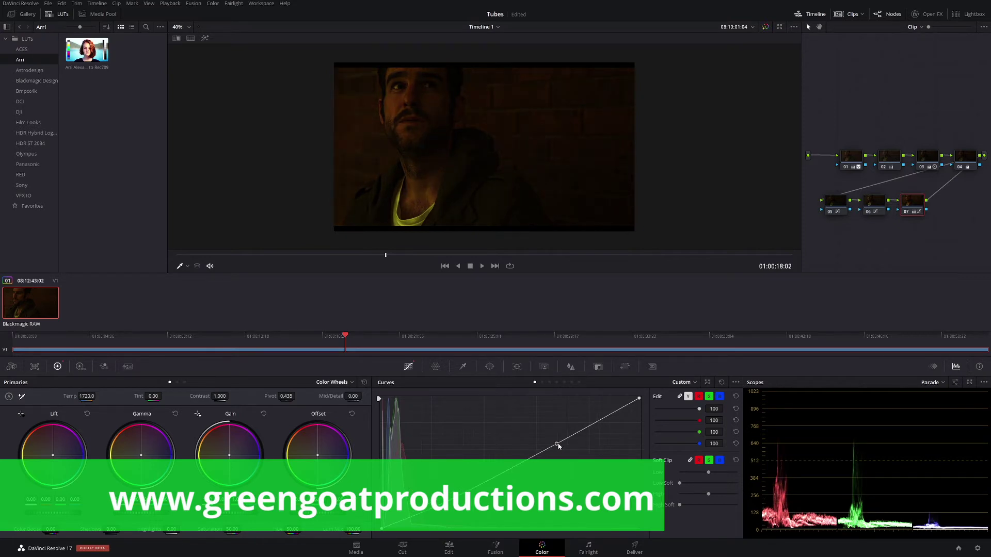
- Form an S curve on the Tubes custom curve by lifting the upper point and pulling a shadow point down
left_click_drag(558, 447, 534, 433)
mouse_move(442, 490)
left_mouse_down()
mouse_move(442, 504)
mouse_move(438, 488)
left_mouse_up()
scroll(503, 163, "up", 1)
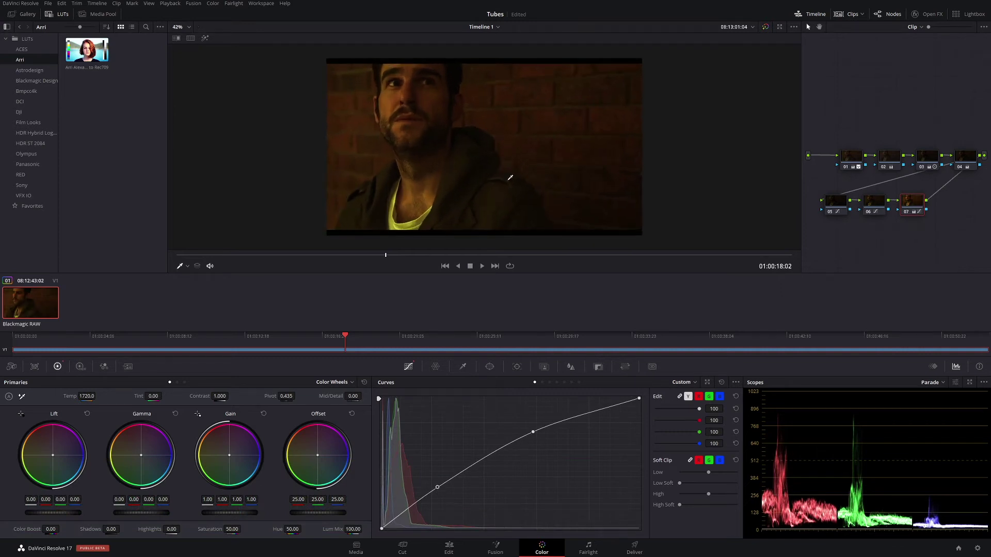
scroll(547, 182, "down", 1)
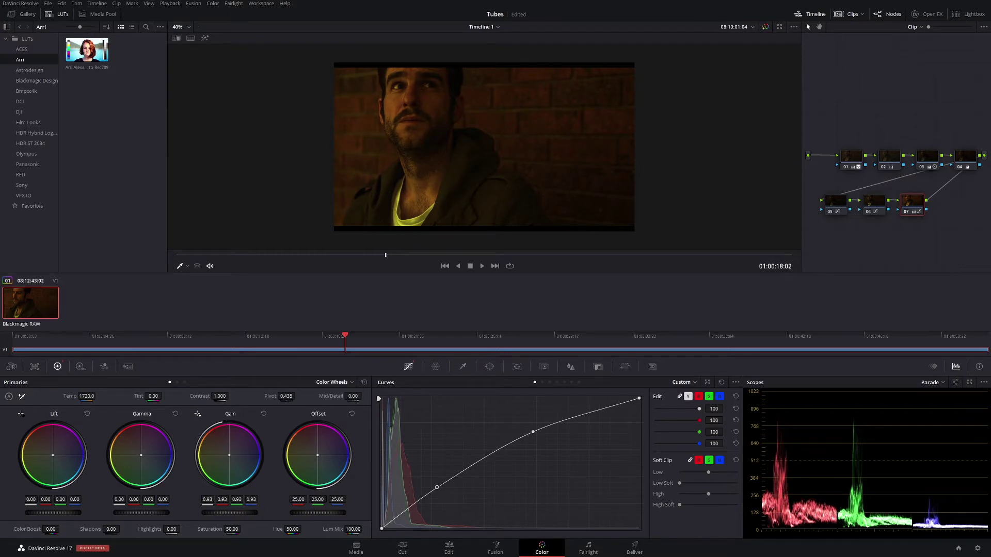
left_click_drag(438, 494, 440, 496)
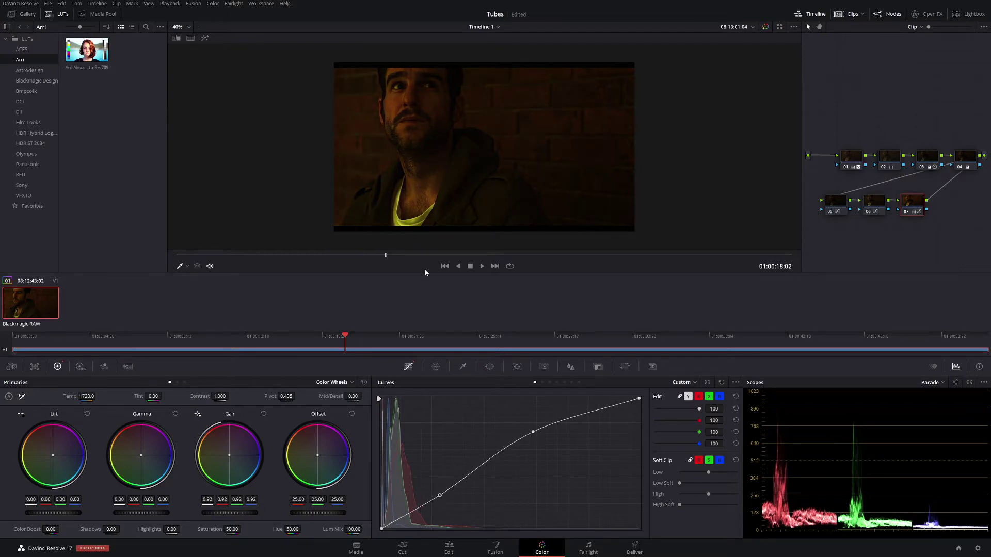
left_click_drag(532, 432, 535, 441)
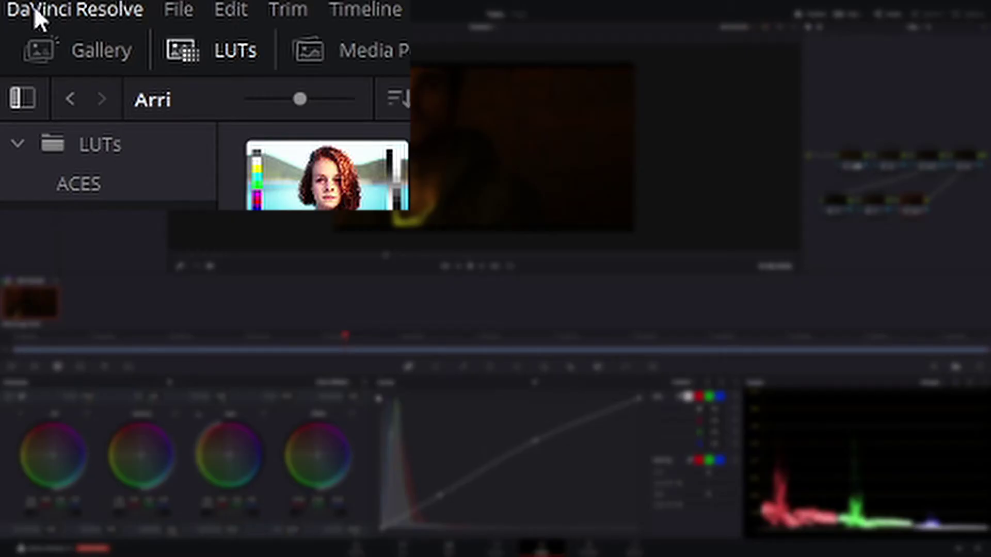
- In Preferences > Project Save and Load, enable project backups every 5 minutes, keeping hourly backups for 1 hour
left_click(37, 13)
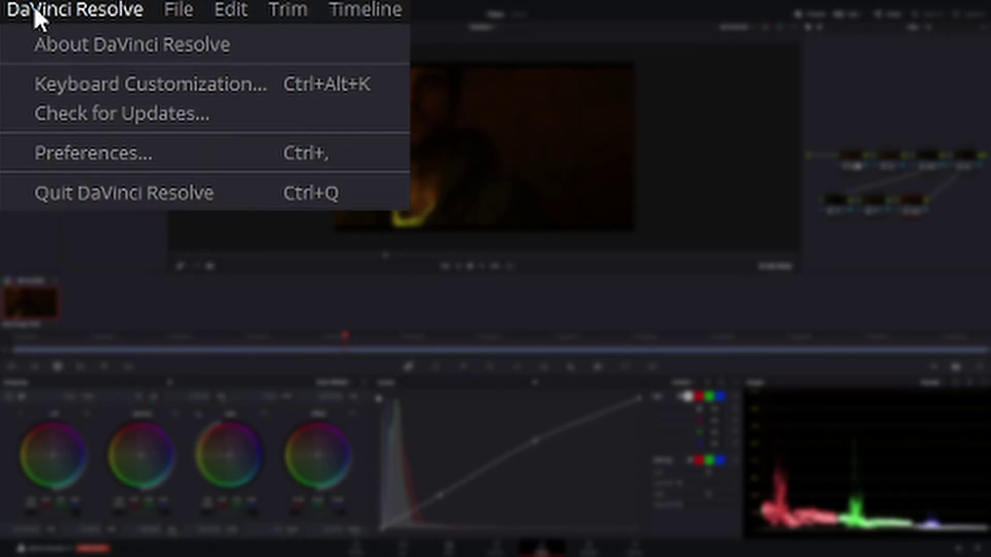
left_click(105, 154)
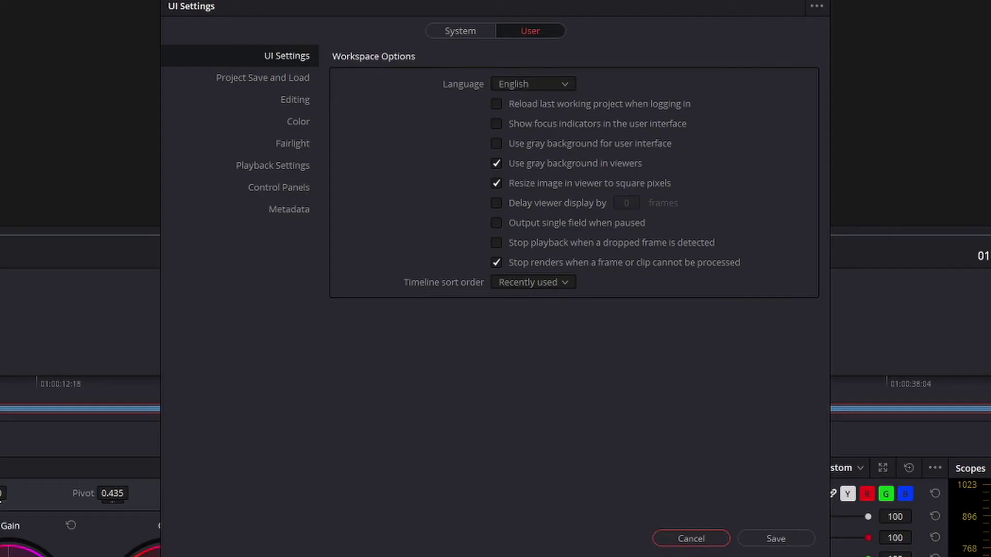
left_click(454, 24)
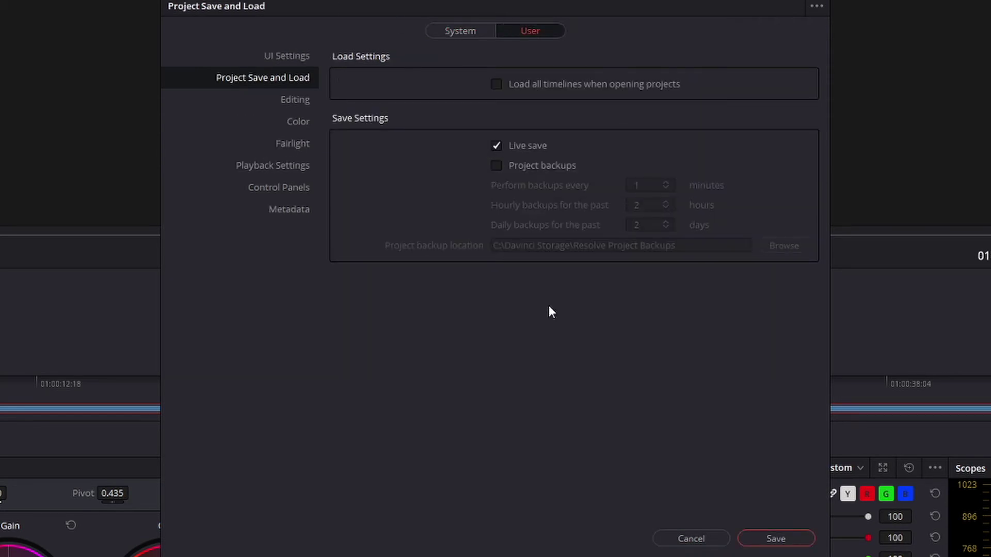
left_click(493, 168)
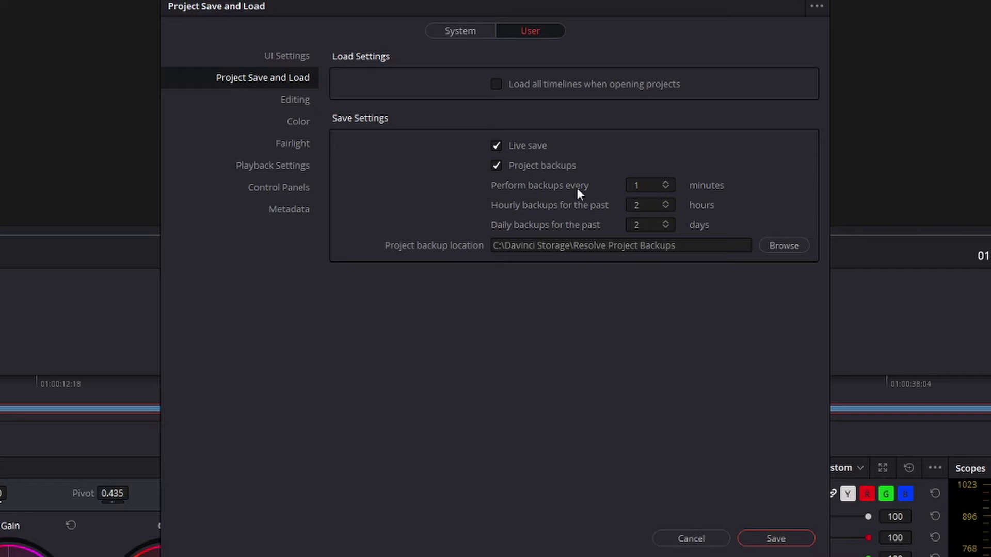
left_click(666, 183)
left_click(666, 183)
left_click(482, 140)
- Save the backup preferences, then deepen the shadow point and lift the upper curve point
left_click(755, 539)
left_click(449, 254)
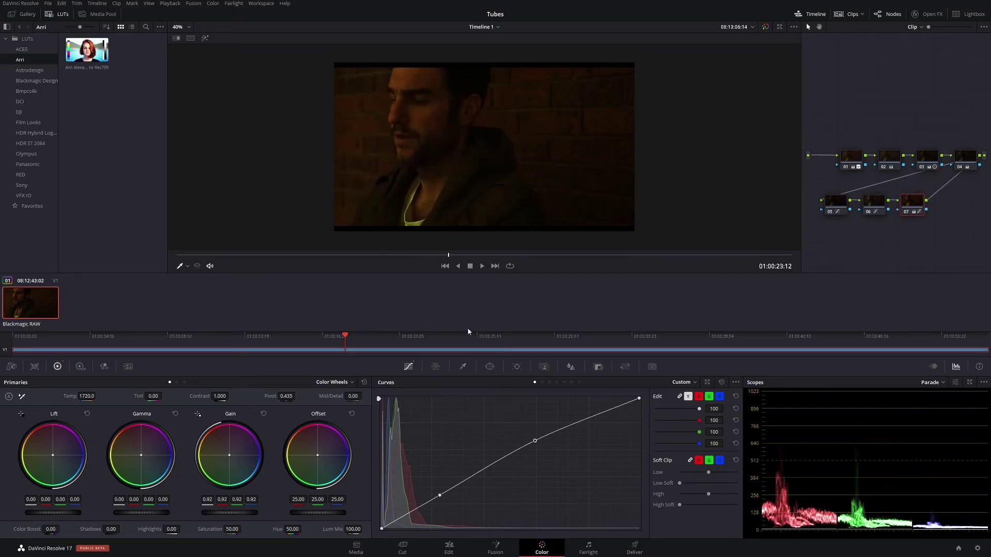
left_click_drag(439, 496, 447, 505)
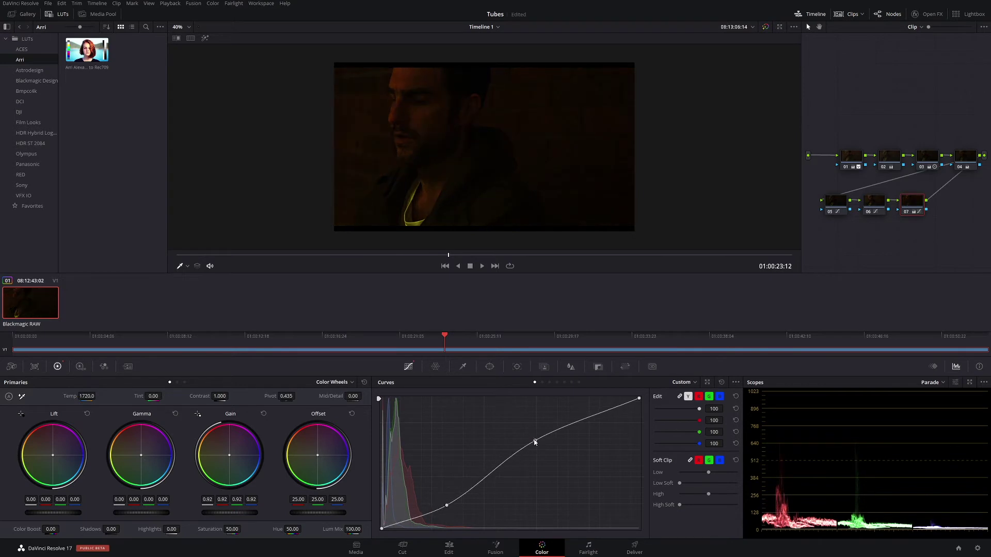
left_click_drag(534, 441, 549, 423)
- Tweak the curves on nodes 06 and 05, leaving the shadow point lower, then open the Project Manager
left_click(882, 212)
left_click(558, 431)
left_click(836, 203)
left_click_drag(436, 509, 430, 489)
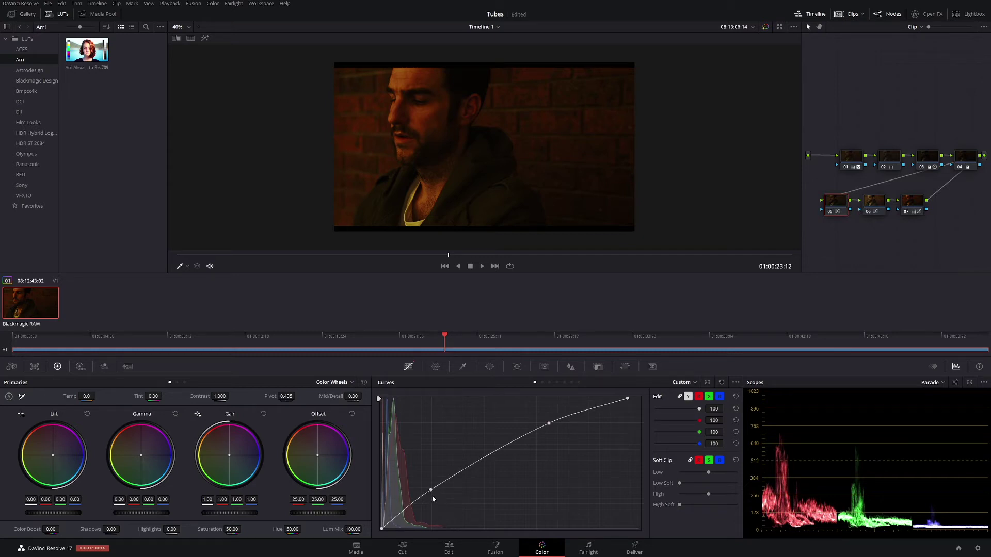
left_click_drag(432, 490, 435, 497)
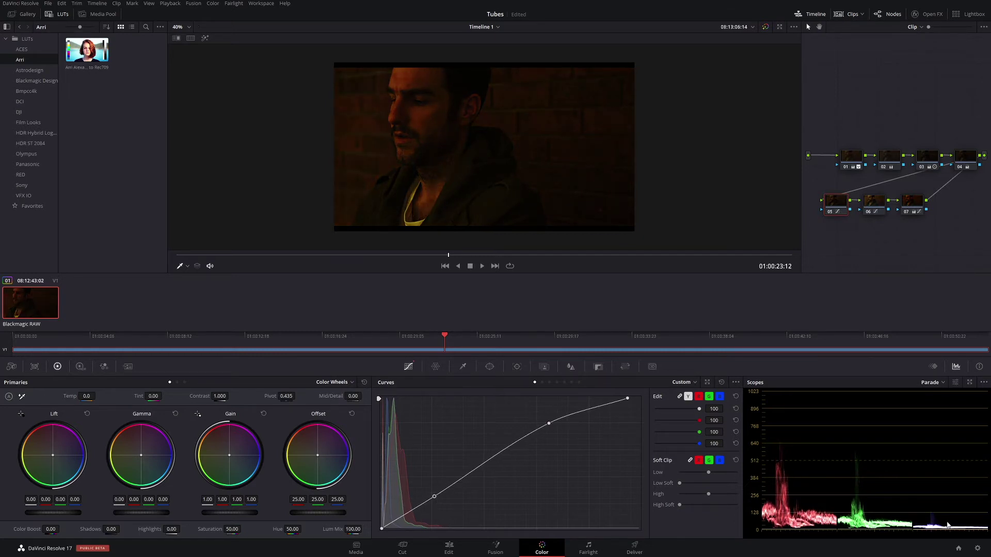
left_click(959, 548)
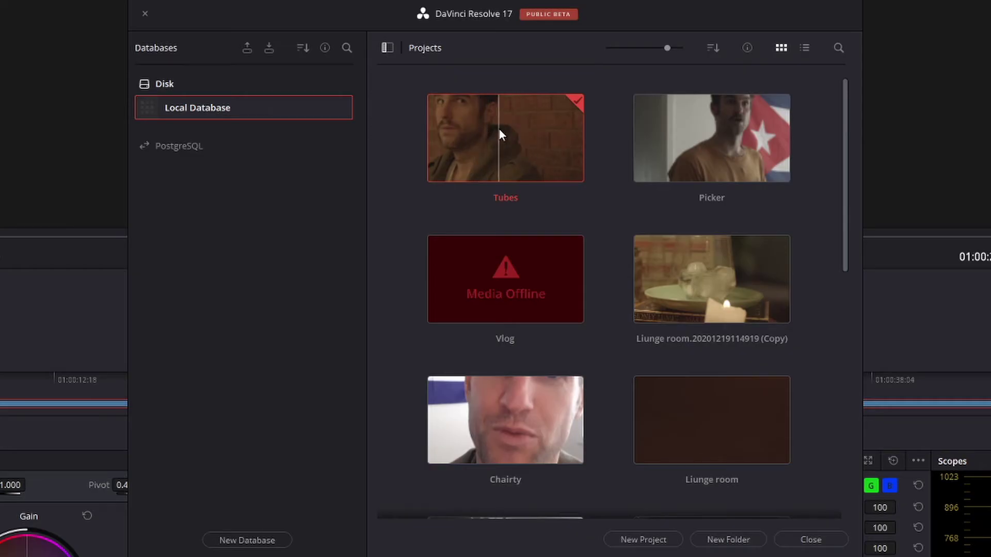
- Open Project Backups from the Tubes project's right-click menu
right_click(499, 131)
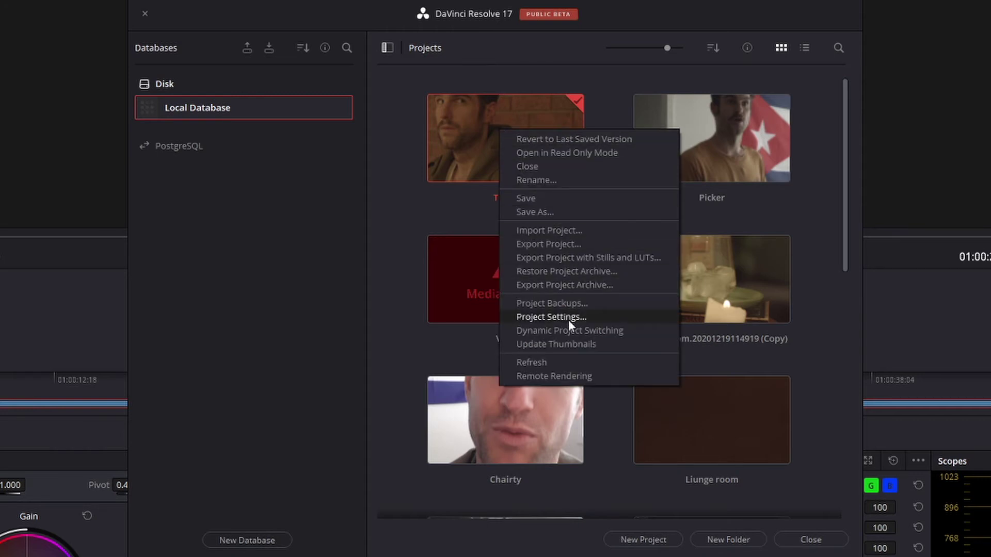
left_click(564, 305)
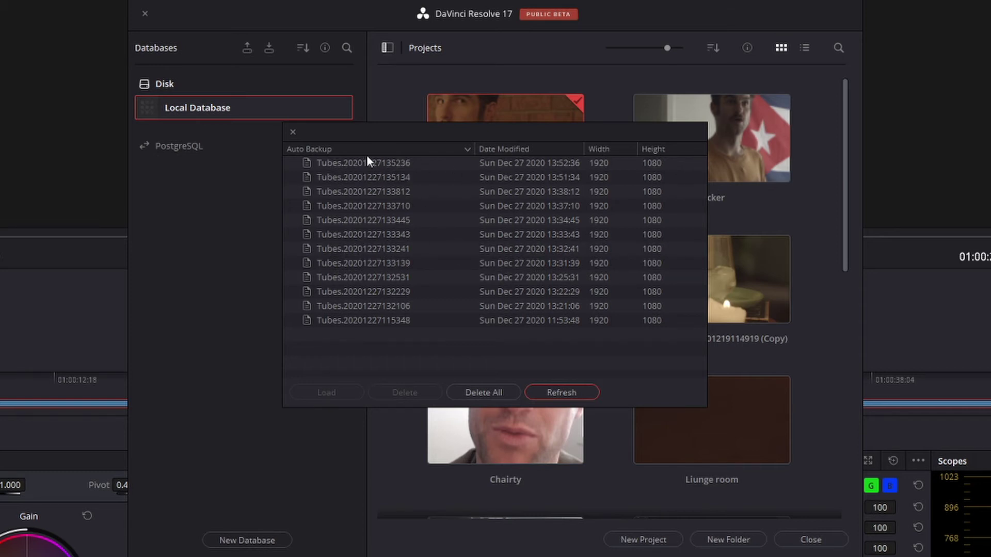
- Load the 11:53:48 backup as project Tubes.20201227115348 (Copy) and close the backups list
left_click(394, 319)
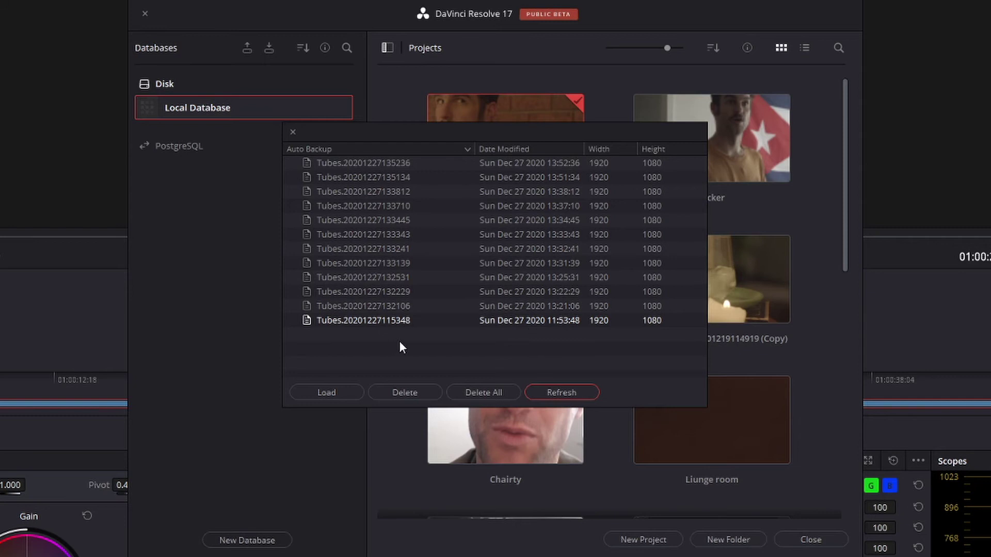
left_click(327, 391)
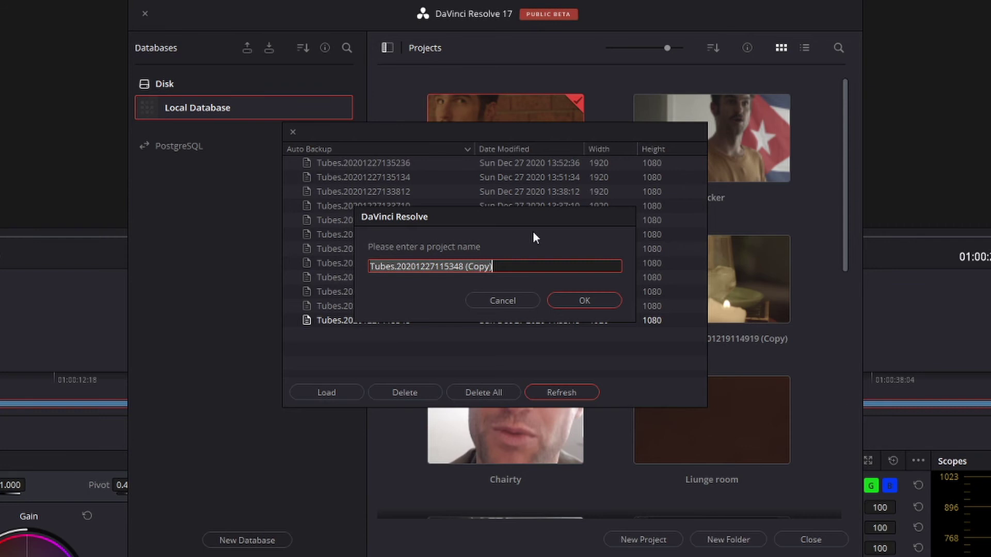
left_click(594, 301)
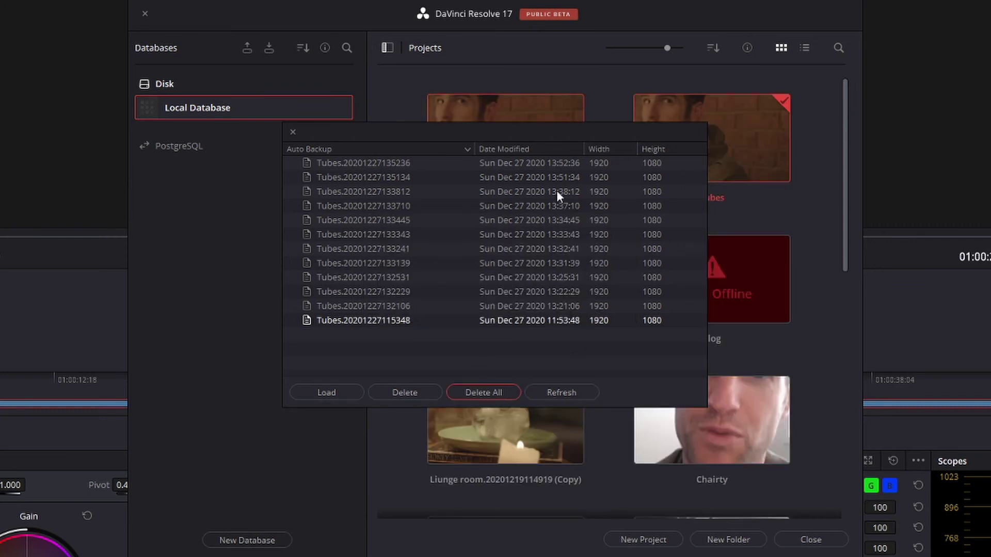
left_click(293, 133)
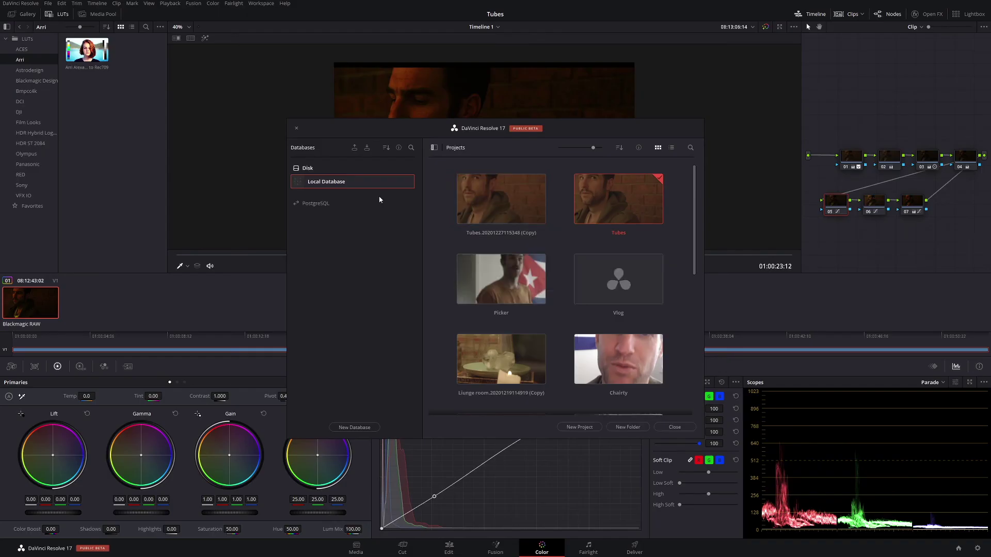
- Open Tubes.20201227115348 (Copy) and add shadow and highlight points to its custom curve
double_click(509, 202)
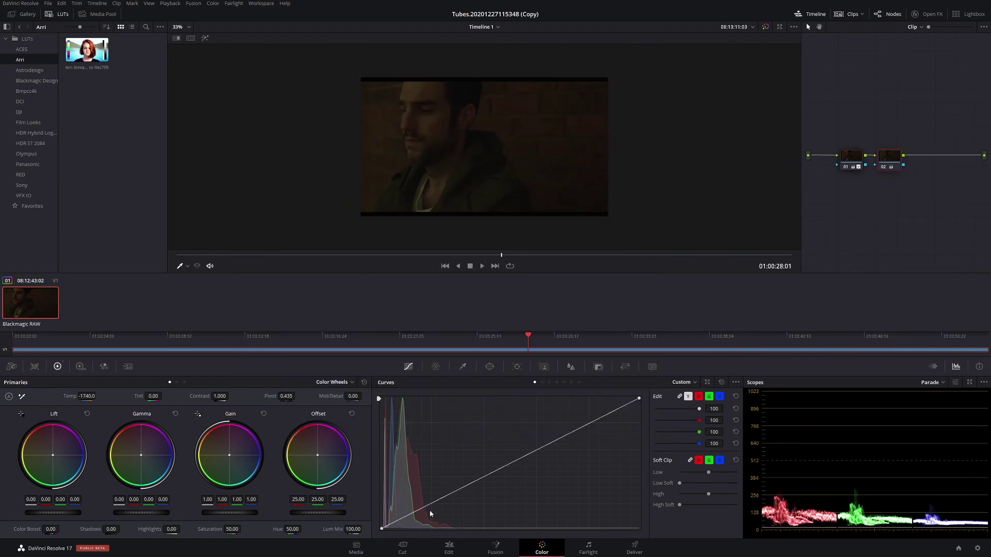
left_click_drag(429, 510, 430, 511)
left_click_drag(551, 449, 551, 435)
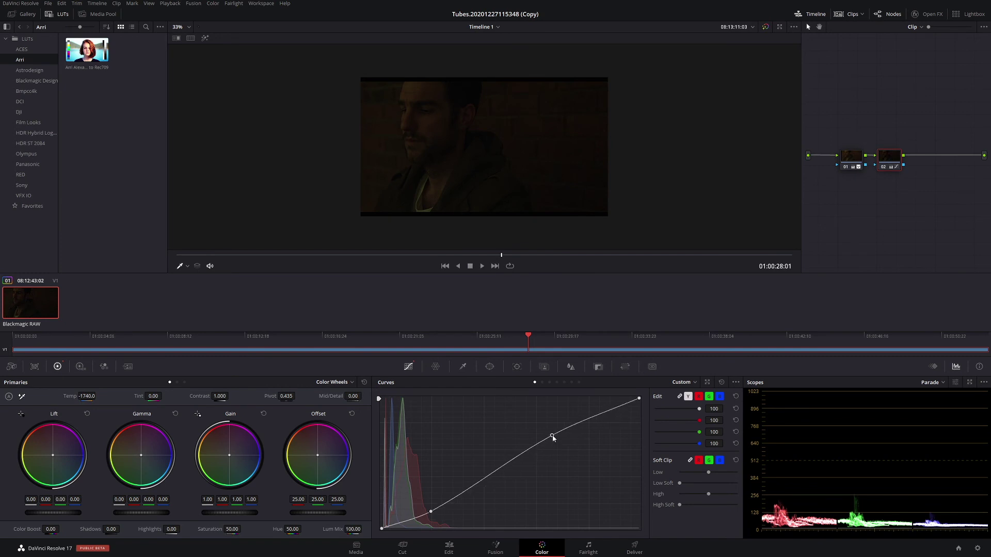
left_click_drag(428, 513, 428, 511)
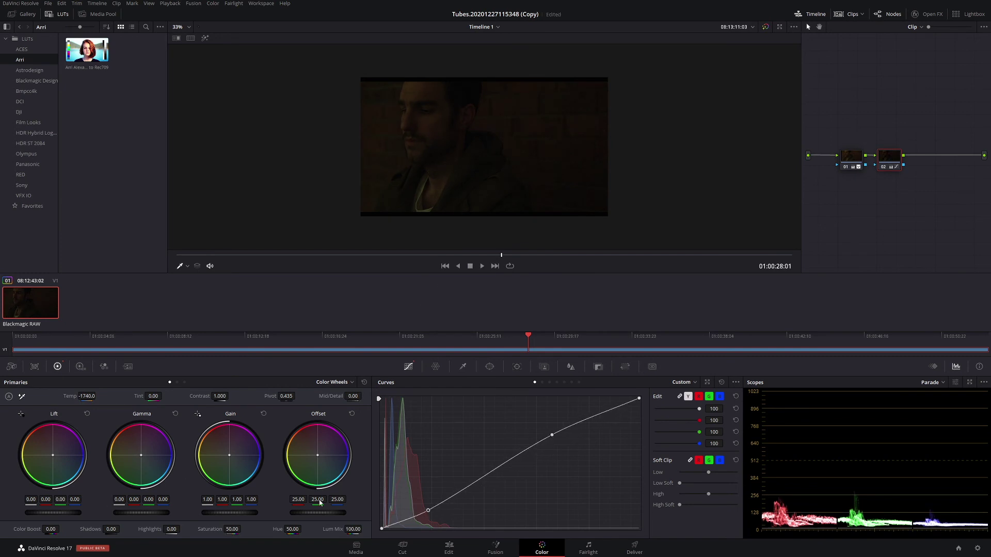
- Lower the gain slightly and refine the curve with a lifted upper point and a low shadow point
mouse_move(229, 517)
left_mouse_down()
mouse_move(181, 529)
mouse_move(242, 529)
left_mouse_up()
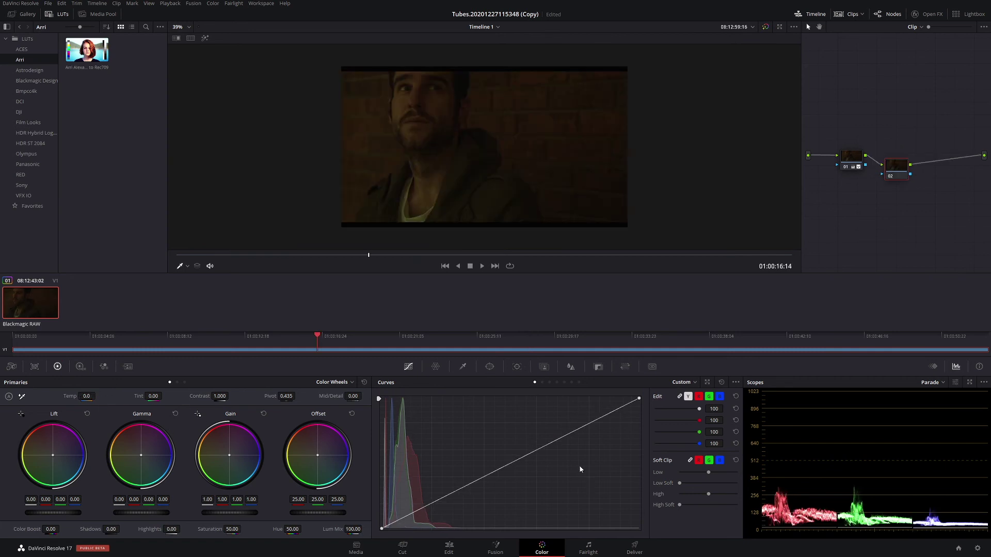
left_click_drag(561, 440, 523, 433)
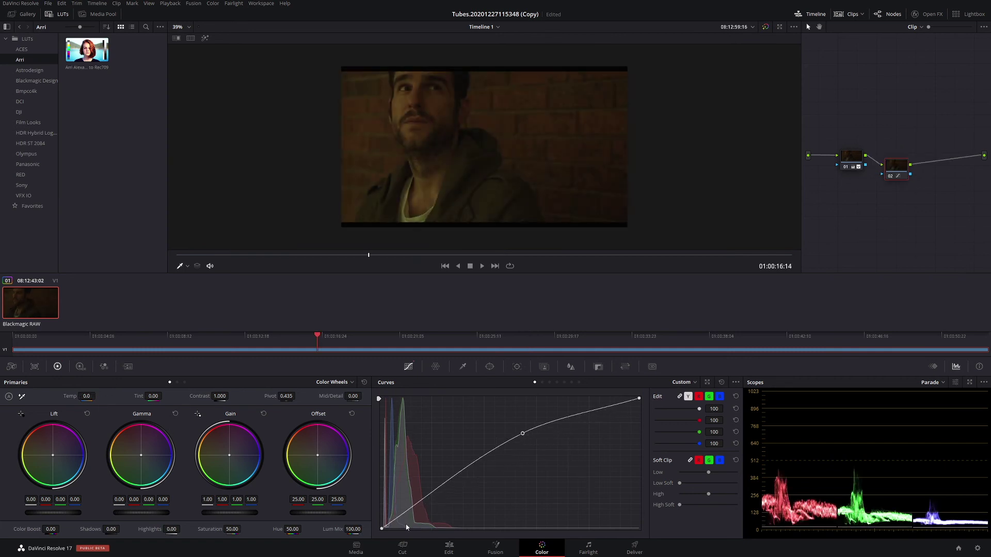
left_click_drag(394, 513, 421, 506)
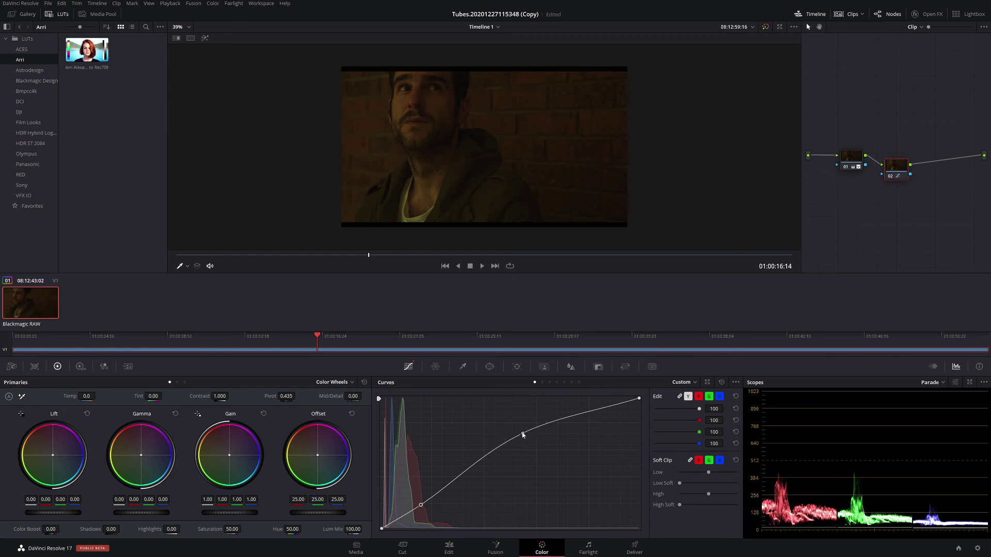
left_click_drag(523, 435, 530, 442)
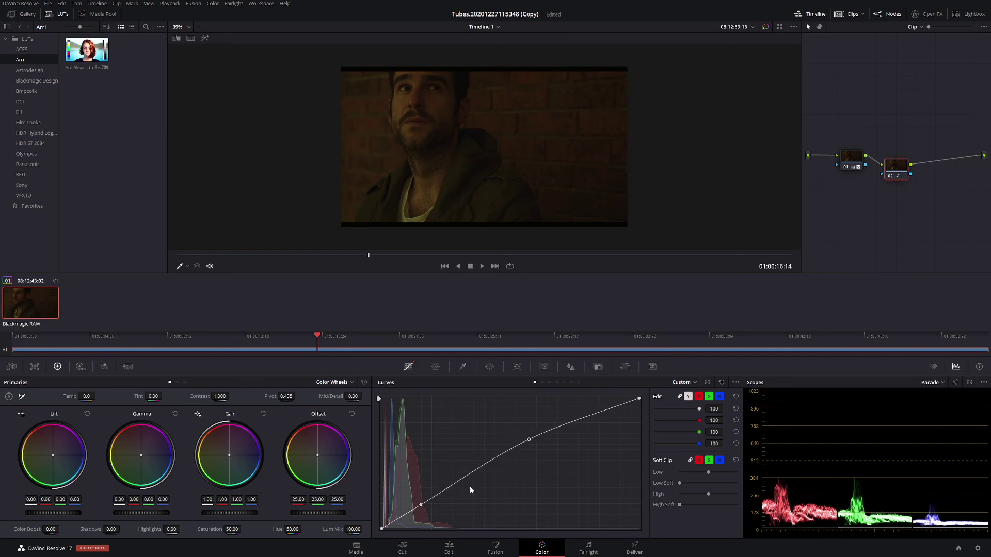